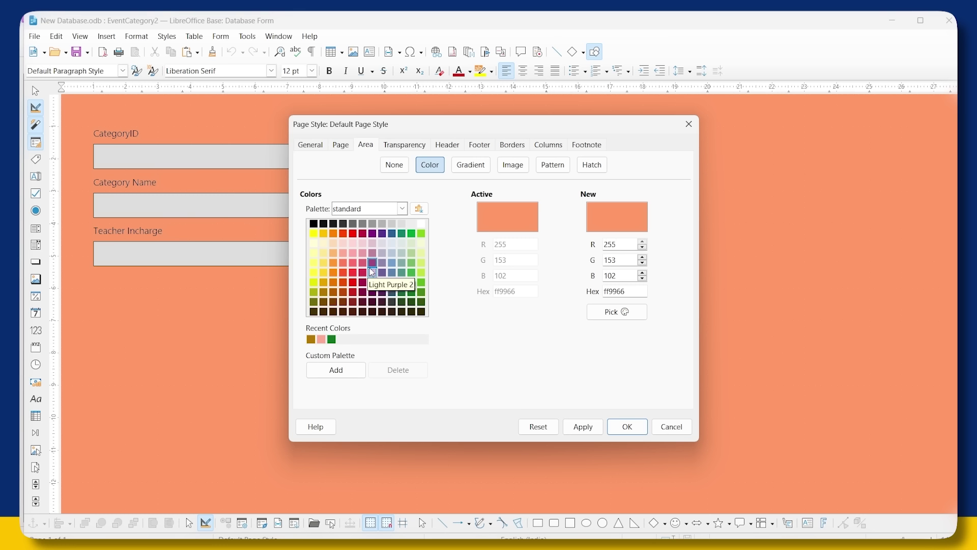
- Set the form page's background color to Light Gold 1
click(323, 272)
click(332, 273)
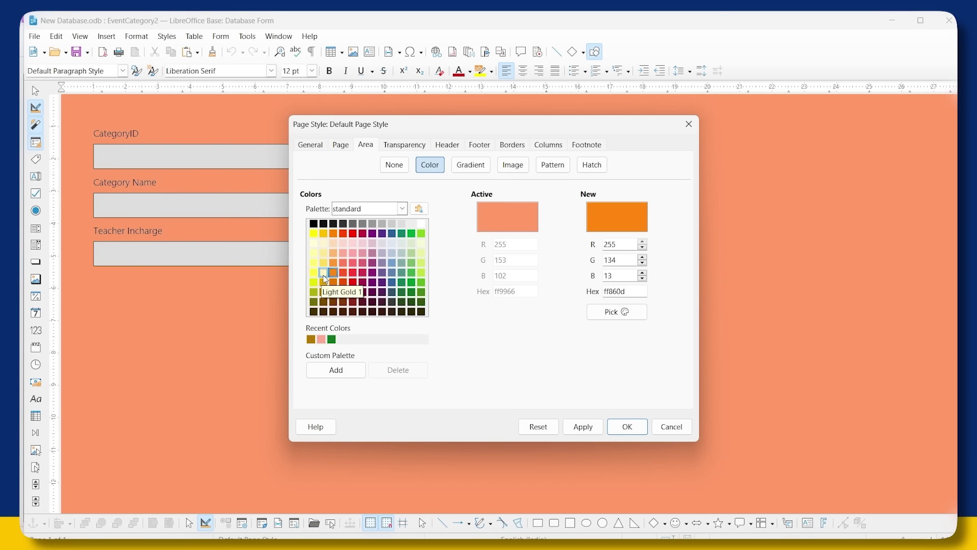
click(323, 274)
click(619, 425)
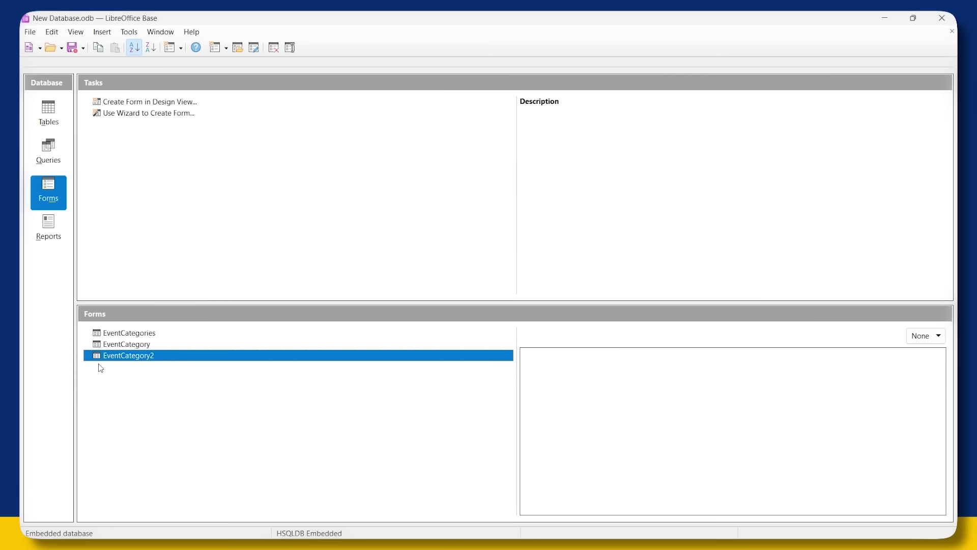
- Open the EventCategory2 form for editing and shorten the Category Name label's text to Name
right_click(123, 358)
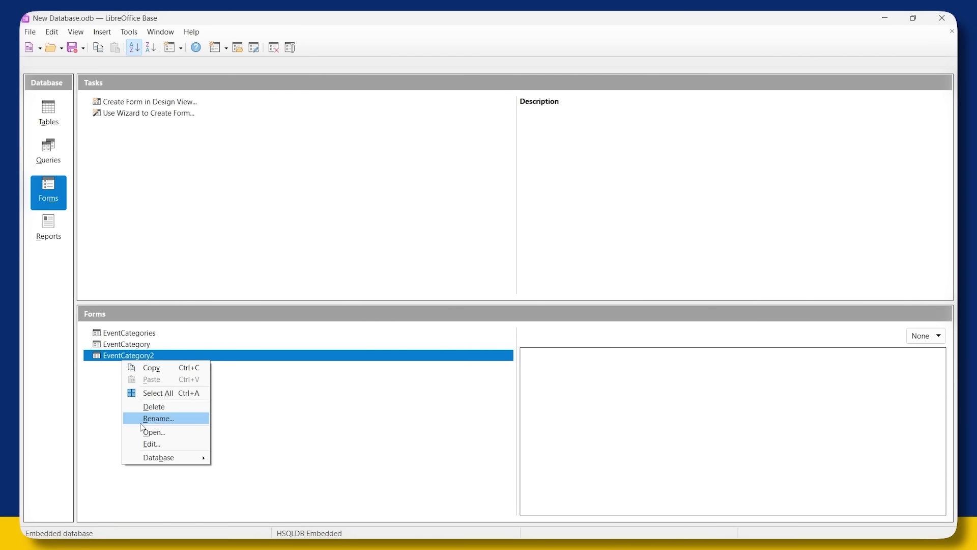
click(145, 443)
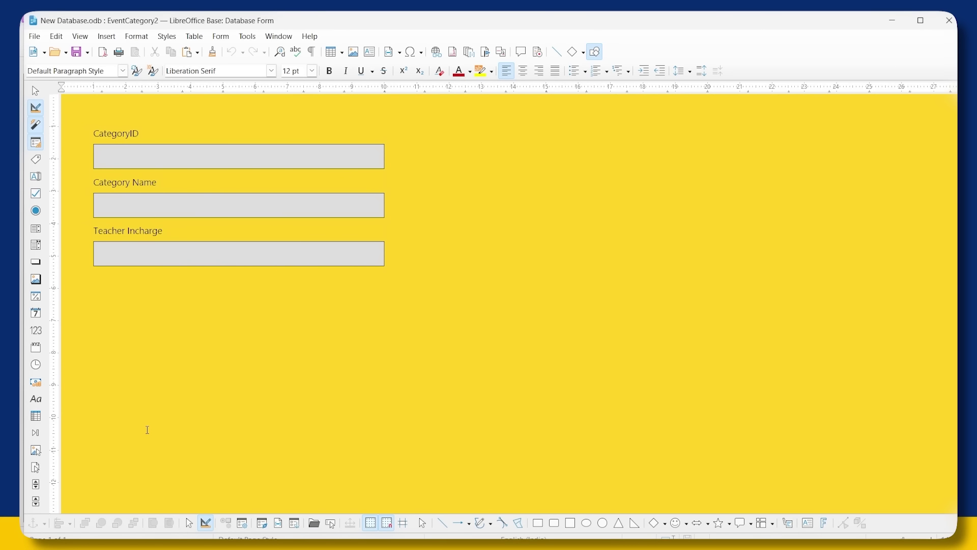
click(129, 184)
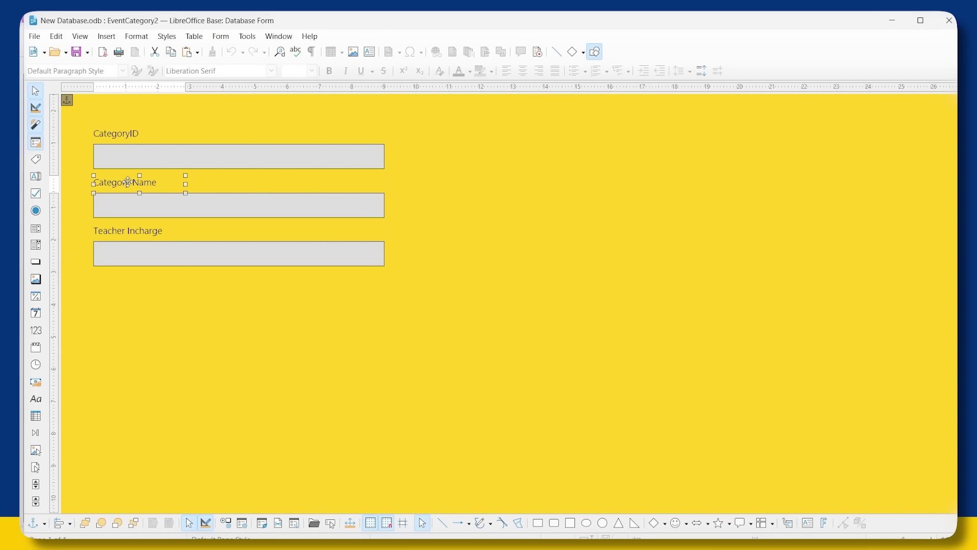
right_click(129, 184)
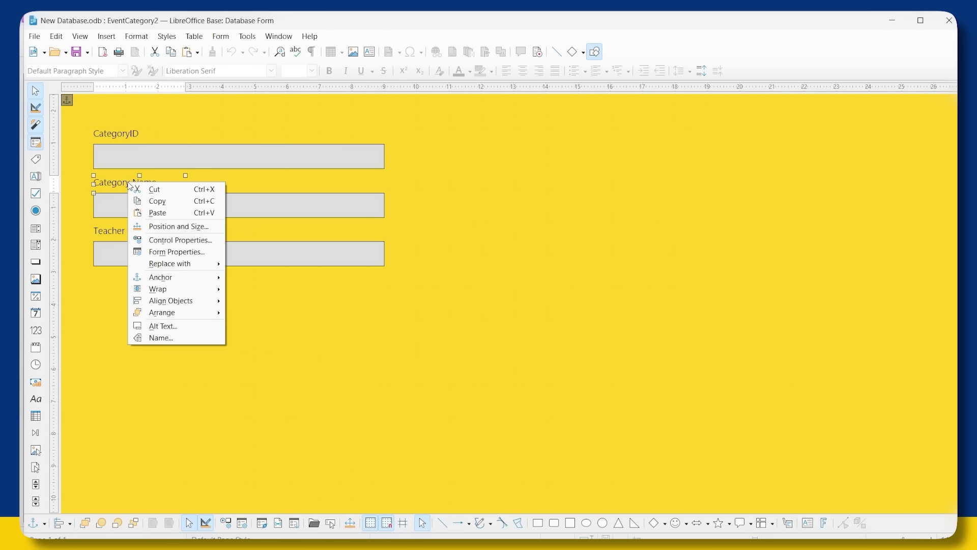
click(152, 240)
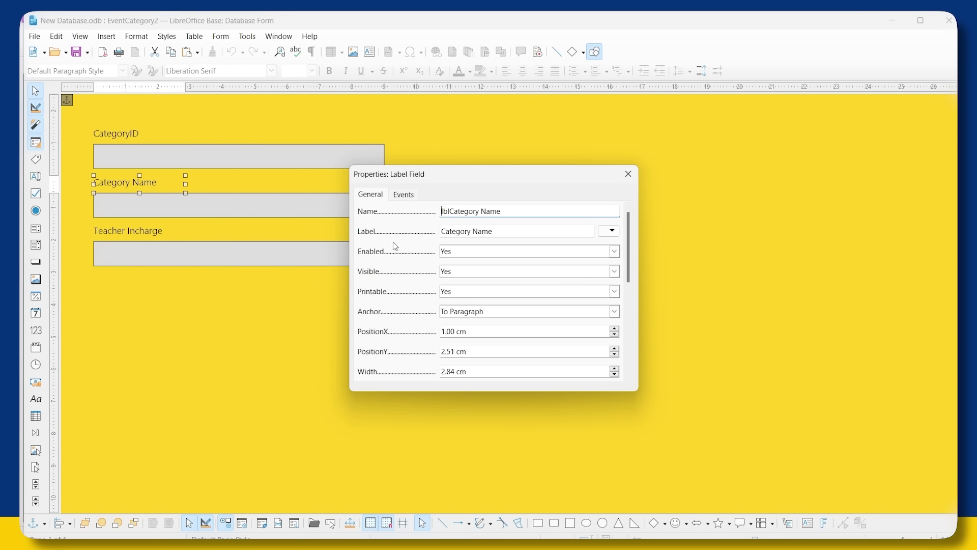
click(471, 232)
key(BackSpace)
key(BackSpace)
key(BackSpace)
key(BackSpace)
key(BackSpace)
key(BackSpace)
key(BackSpace)
key(BackSpace)
click(630, 175)
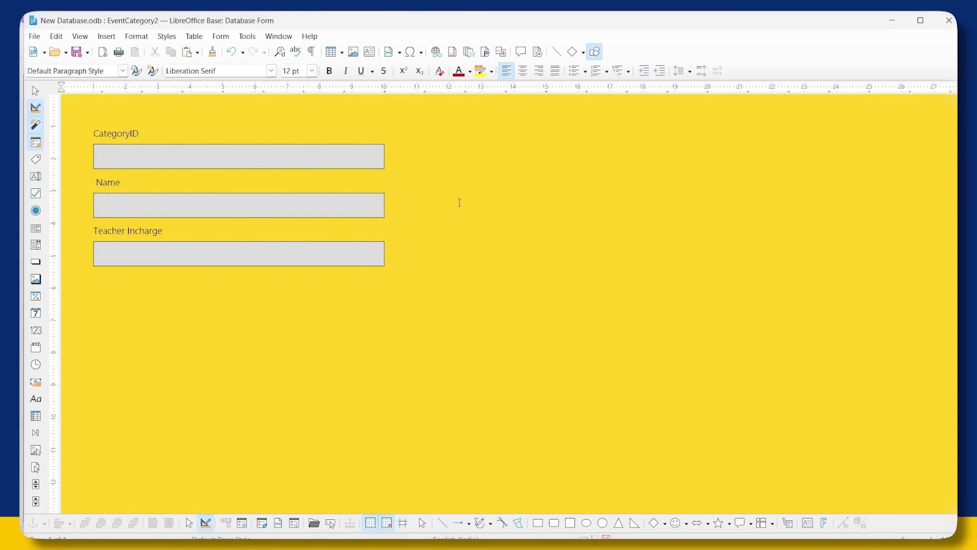
- Try moving the CategoryID label sideways and narrowing its text box, and undo the changes
drag(119, 131, 248, 128)
click(321, 160)
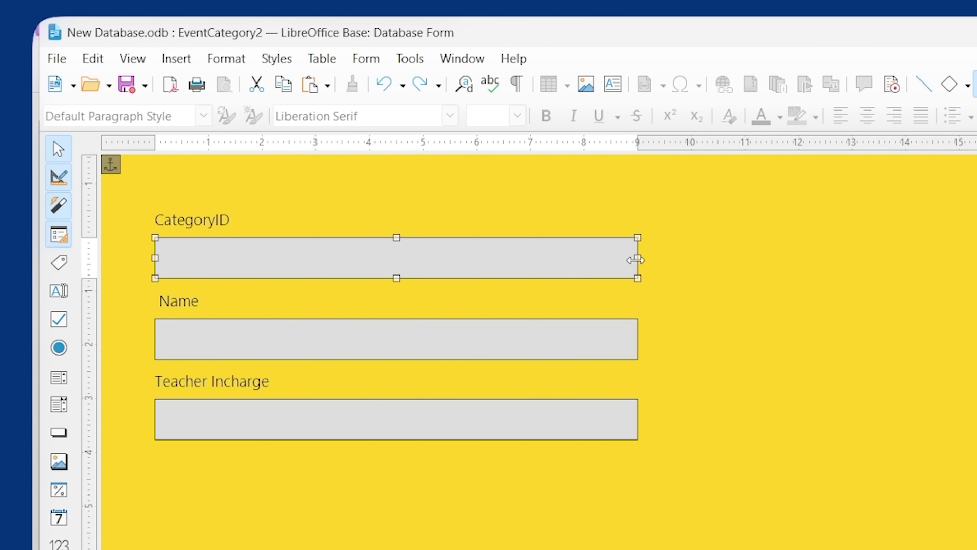
drag(636, 260, 540, 261)
key(ctrl+z)
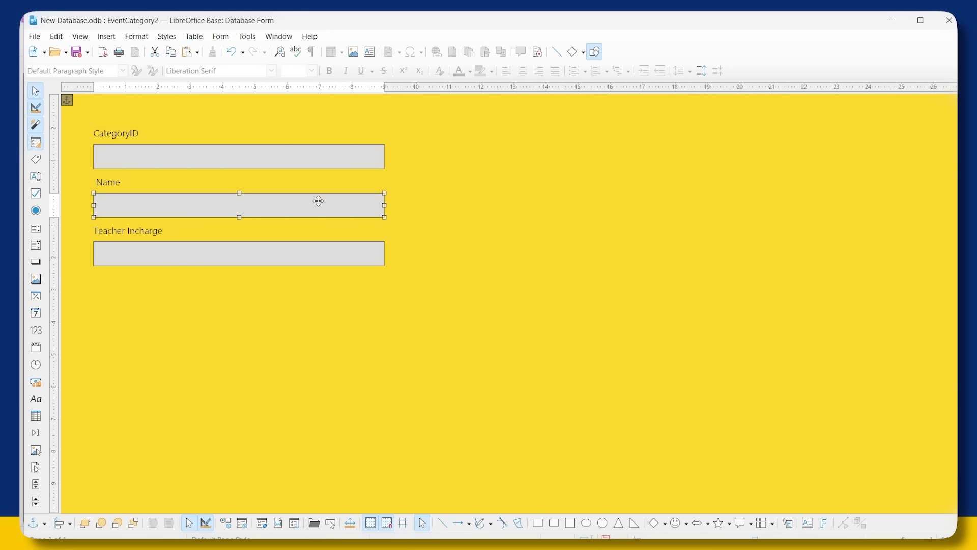
- Set the help text of the Name text box to "Enter the name here"
click(451, 206)
click(354, 207)
right_click(354, 208)
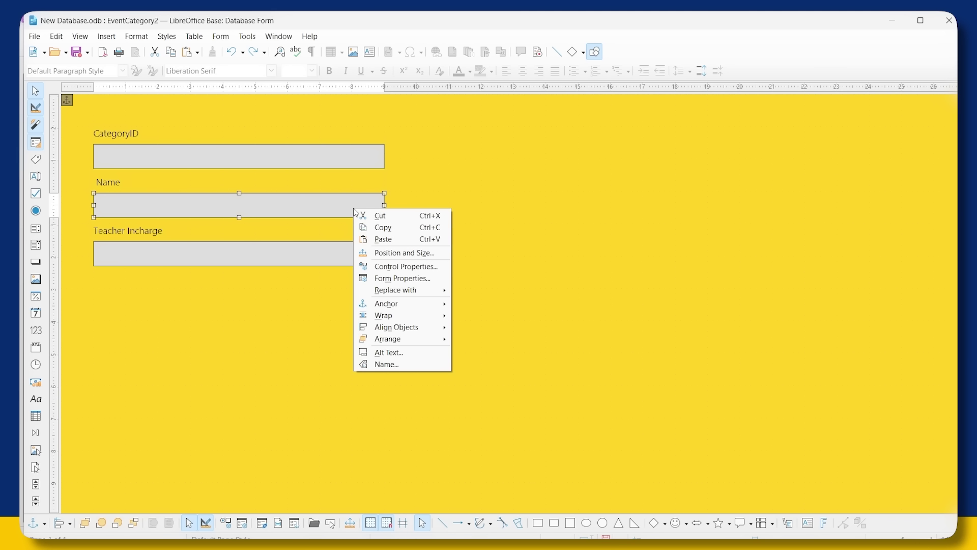
click(385, 266)
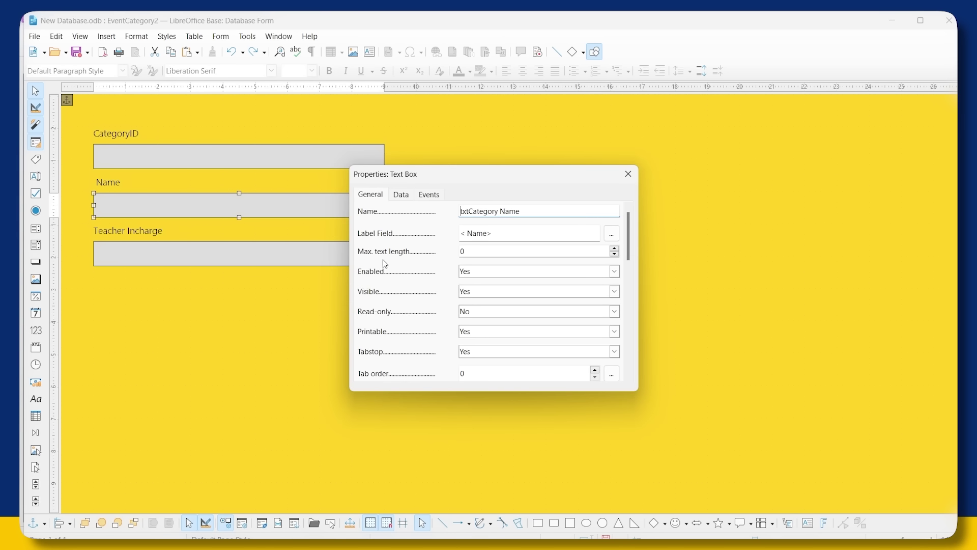
scroll(385, 263, down, 1)
scroll(386, 264, down, 6)
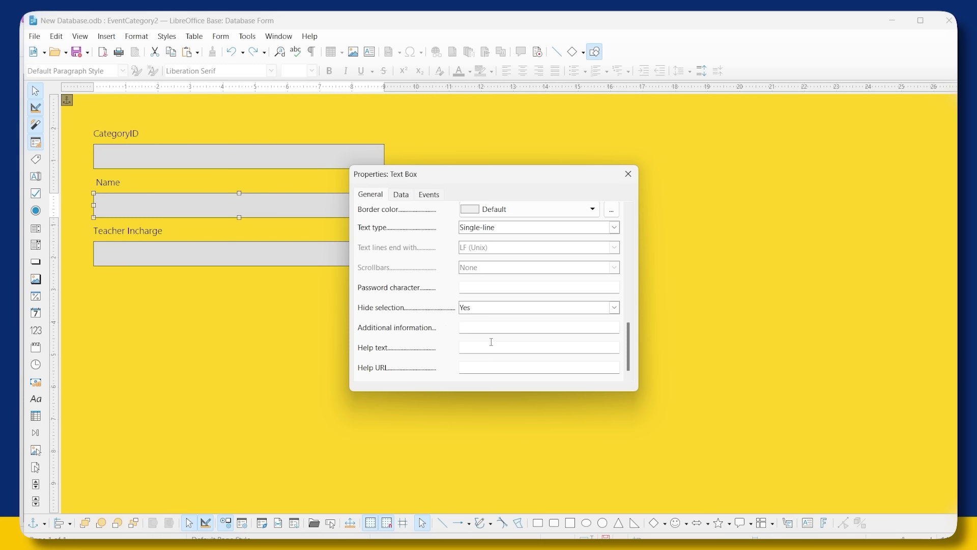
text(Enter the name here)
click(628, 174)
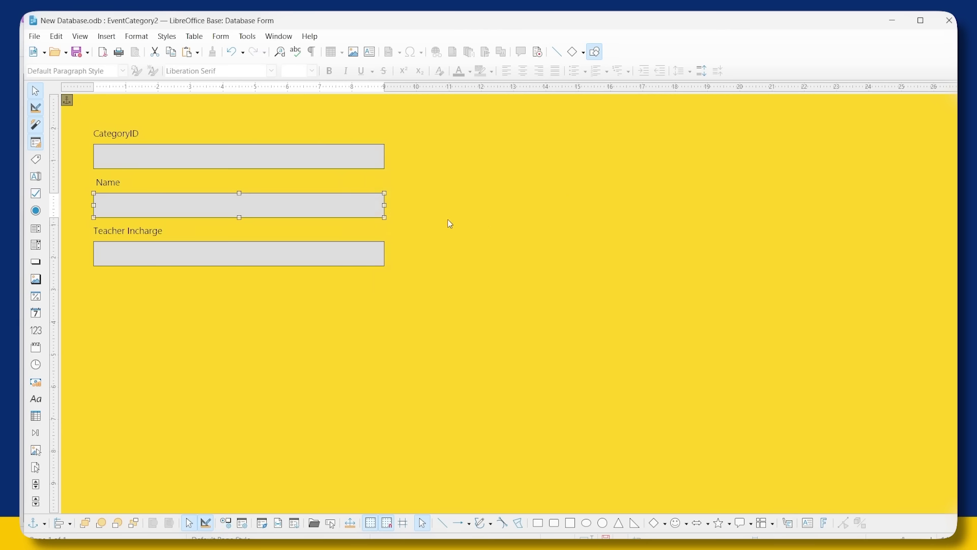
mouse_move(370, 211)
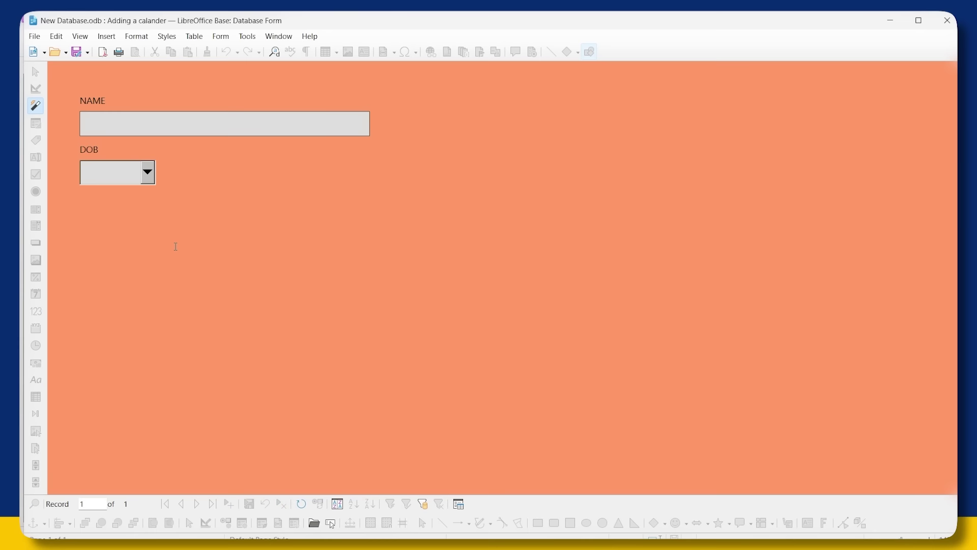
- Set the date format of the DOB date field in the Adding a calander form to Standard (long)
click(148, 174)
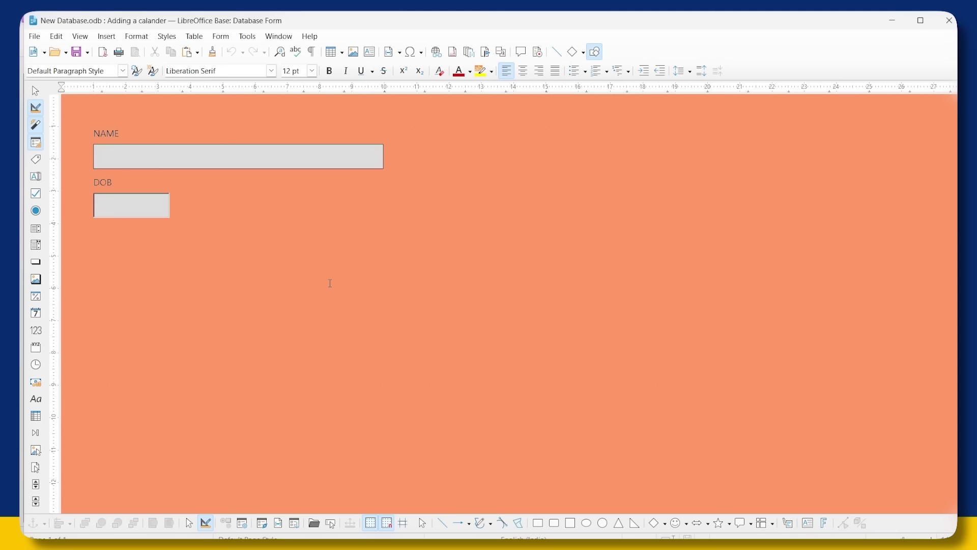
click(133, 211)
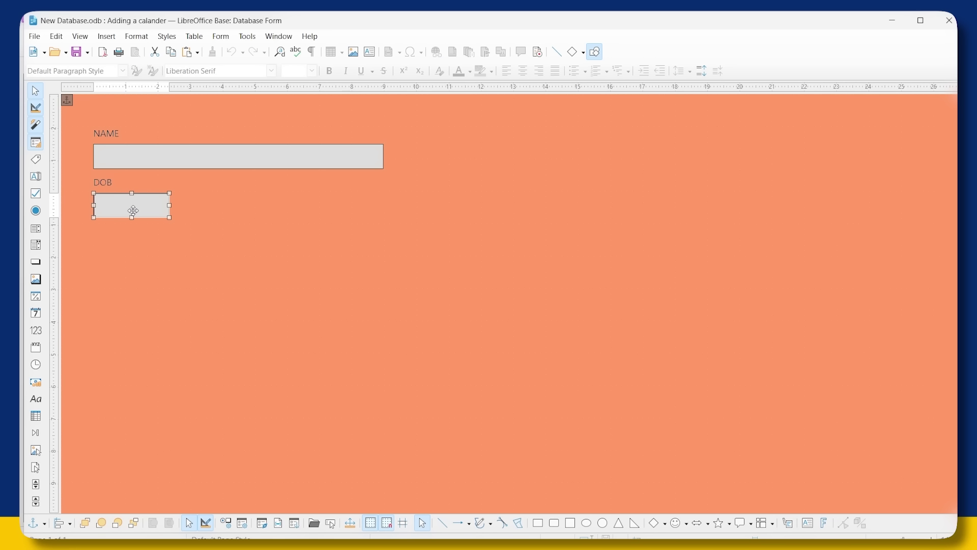
right_click(133, 211)
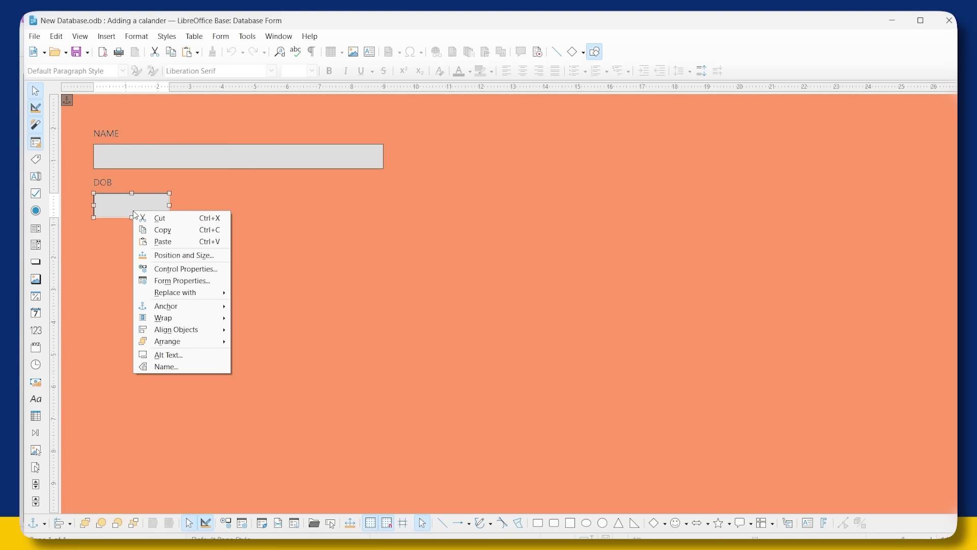
click(158, 267)
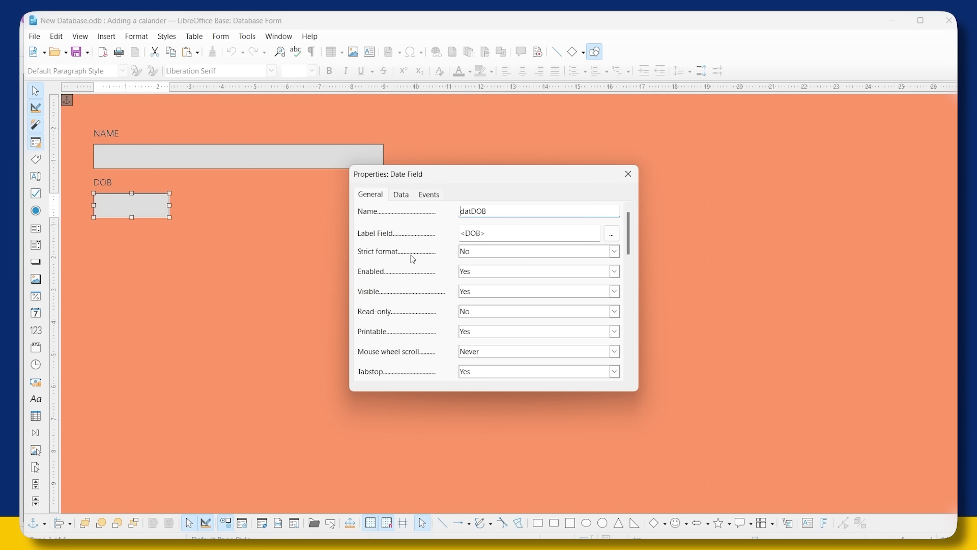
scroll(413, 259, down, 1)
scroll(413, 259, down, 1)
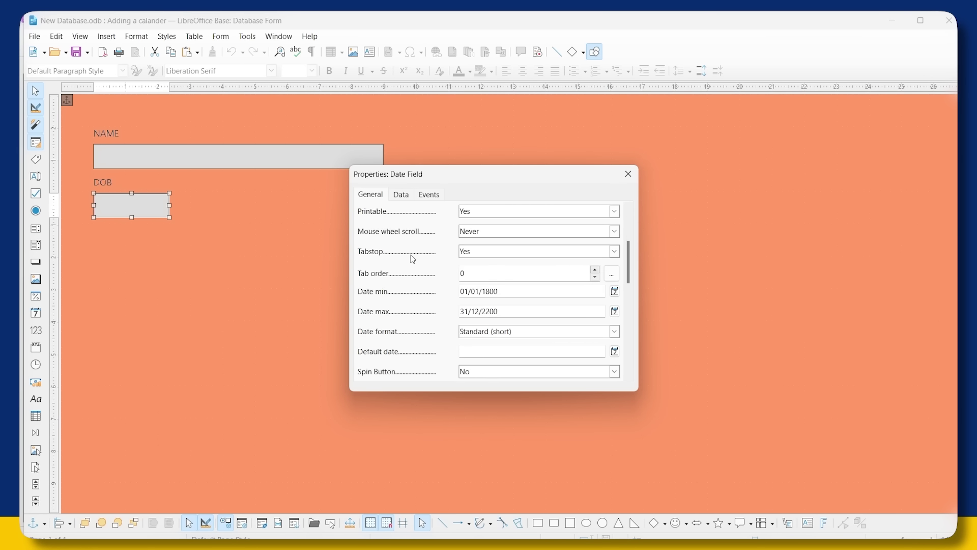
click(615, 332)
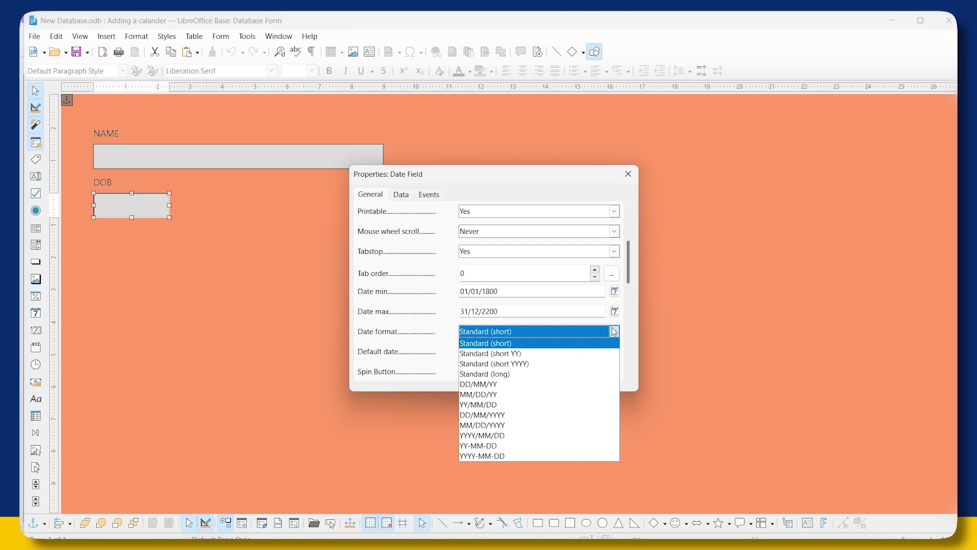
click(489, 374)
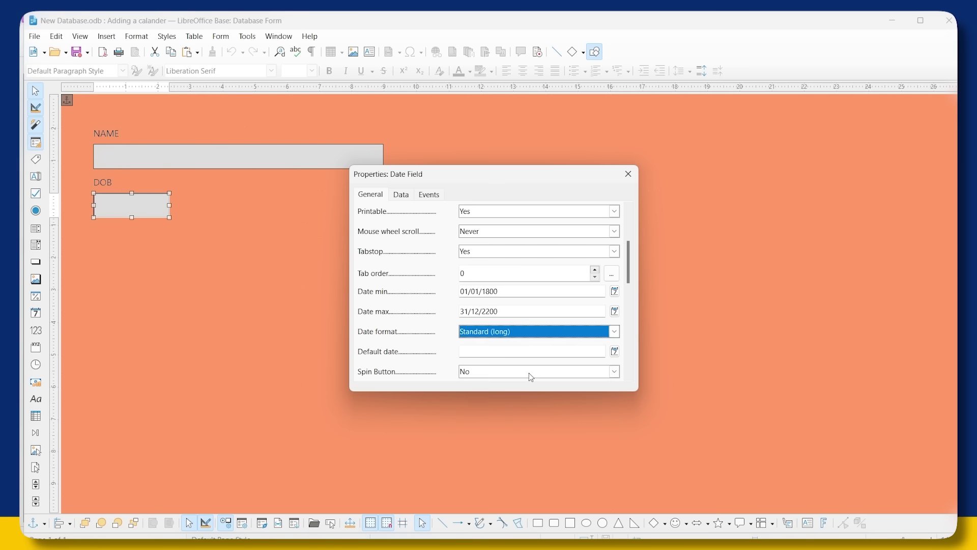
- Enable the Dropdown property of the DOB date field and try its calendar in the opened form
scroll(508, 350, down, 2)
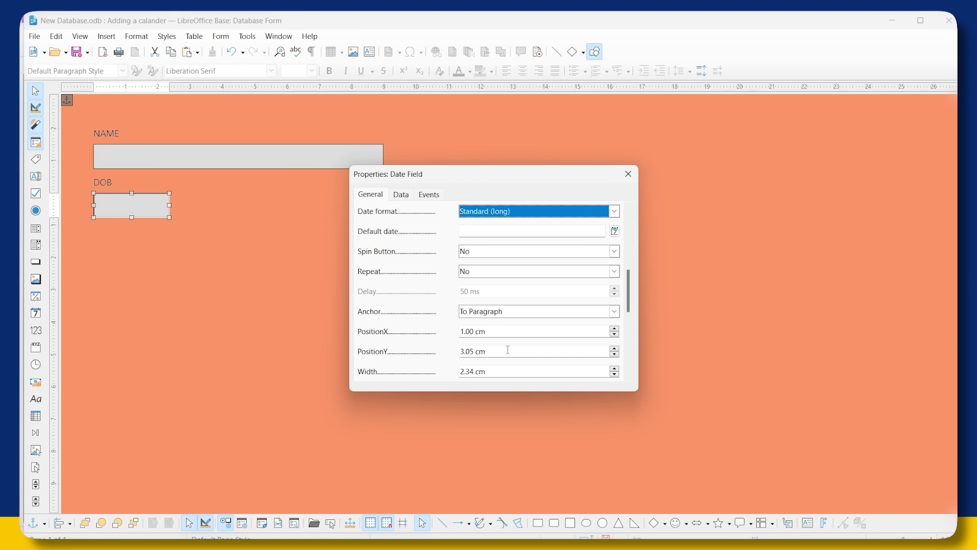
scroll(508, 350, down, 2)
scroll(508, 352, down, 2)
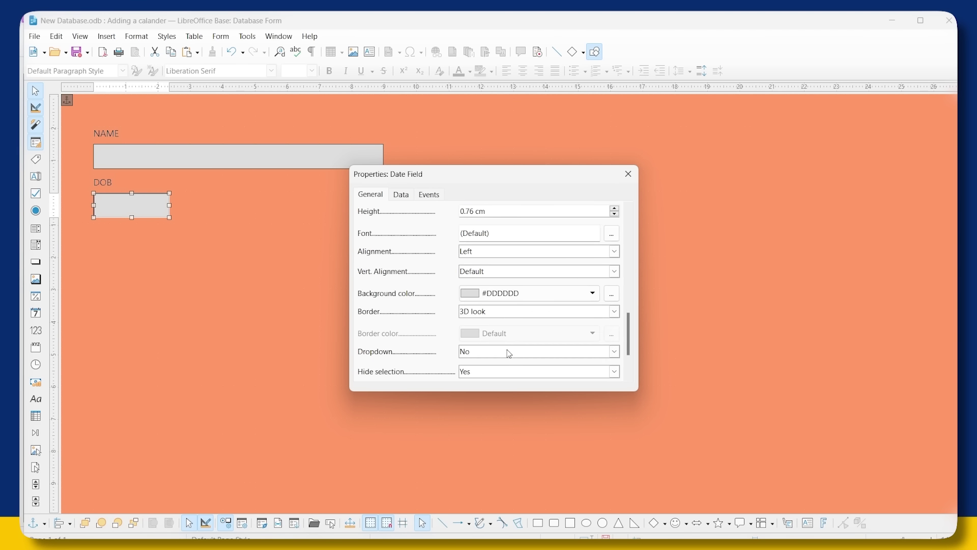
click(509, 289)
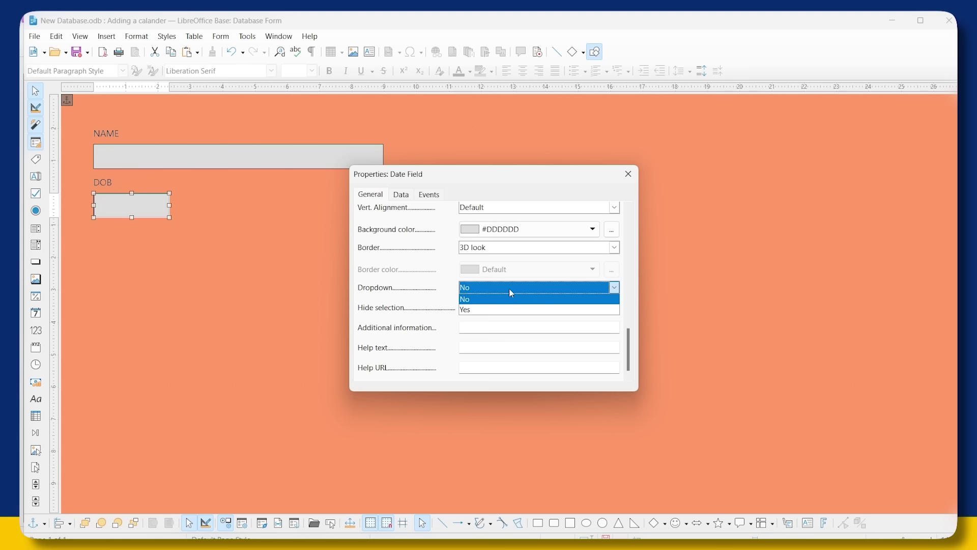
click(489, 309)
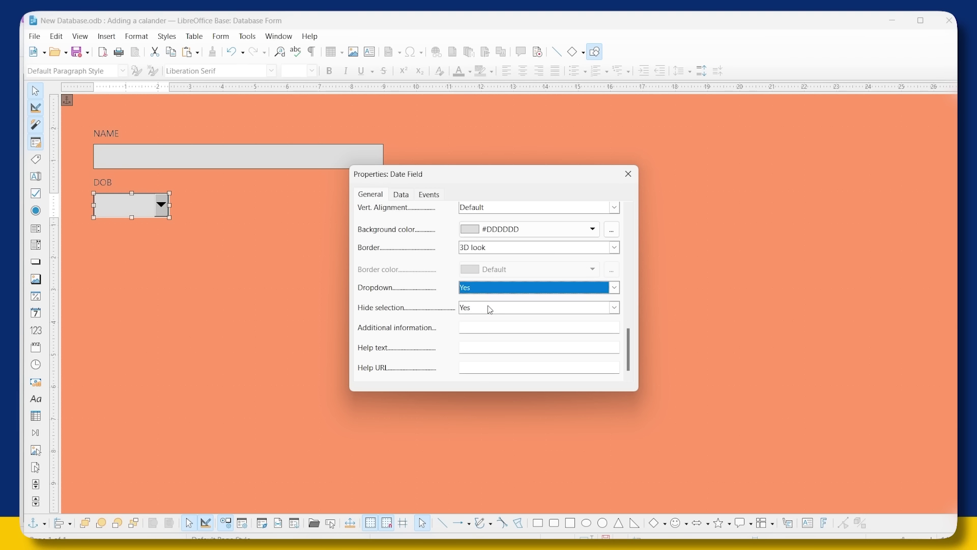
click(628, 174)
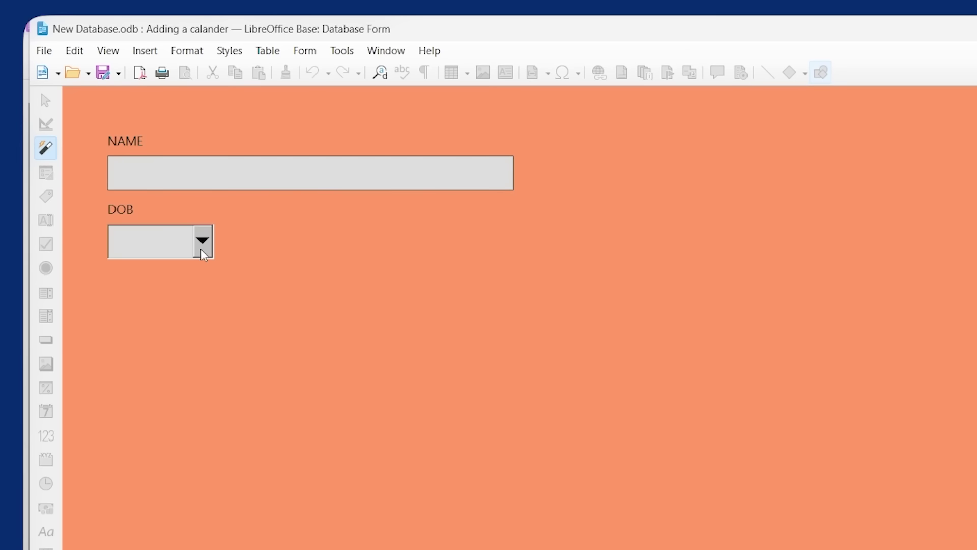
click(161, 211)
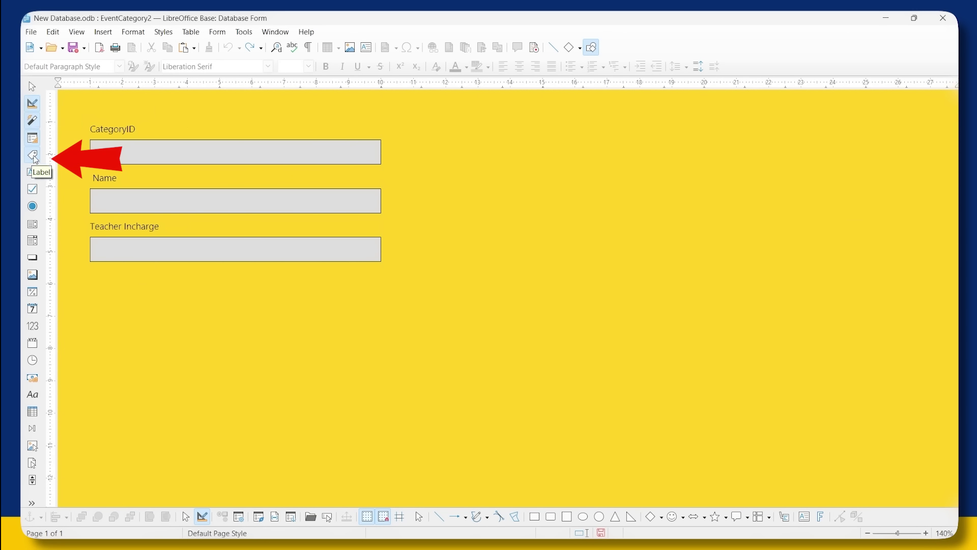
- Draw a label about 10.5 × 1 cm above the fields of the EventCategory2 form and set its text to Event Category
click(34, 156)
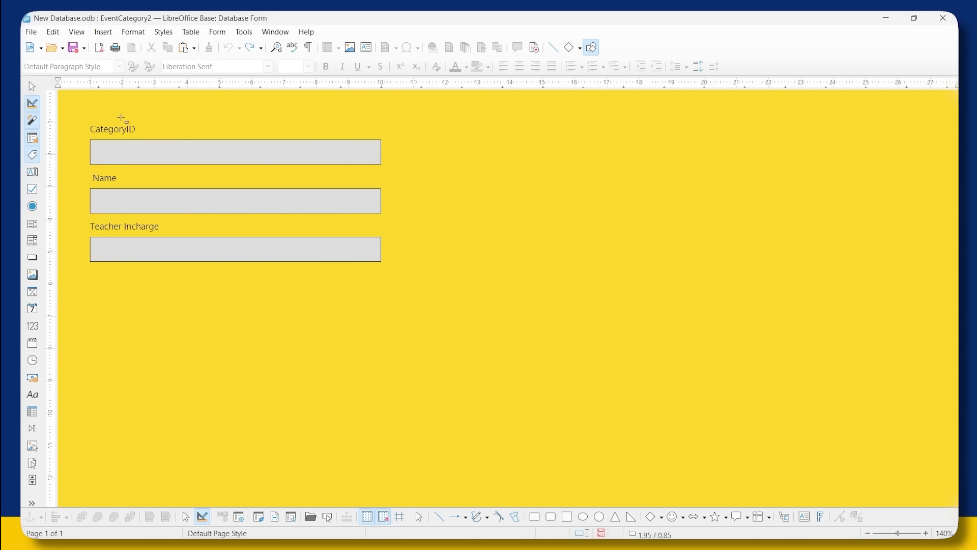
drag(200, 96, 538, 128)
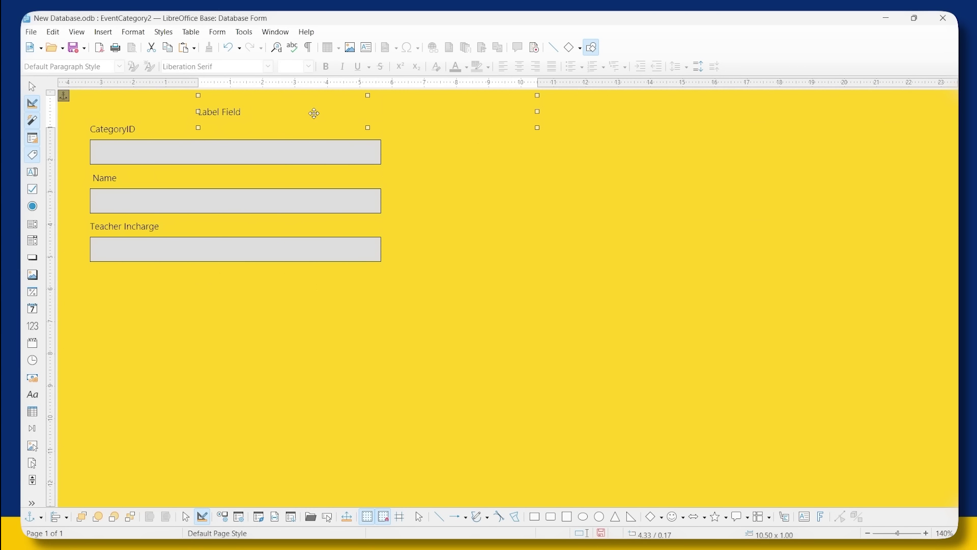
double_click(314, 113)
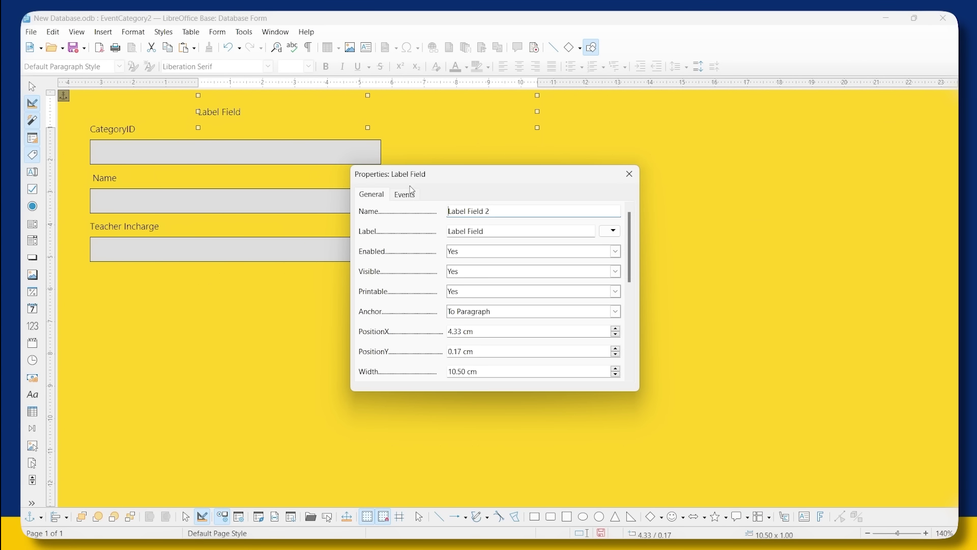
click(496, 230)
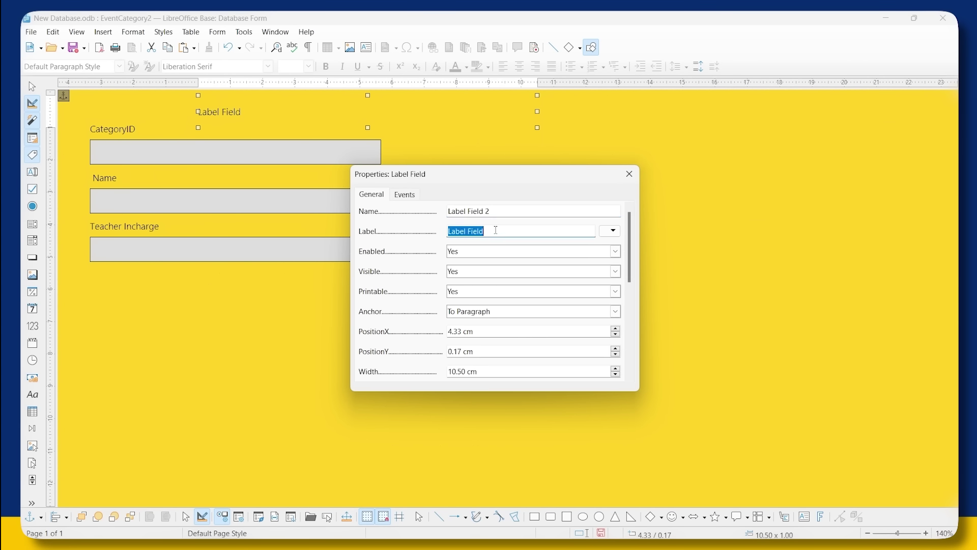
text(Event Category)
- Set the font of the Event Category title label to Akira Expanded and close its properties
scroll(462, 326, down, 1)
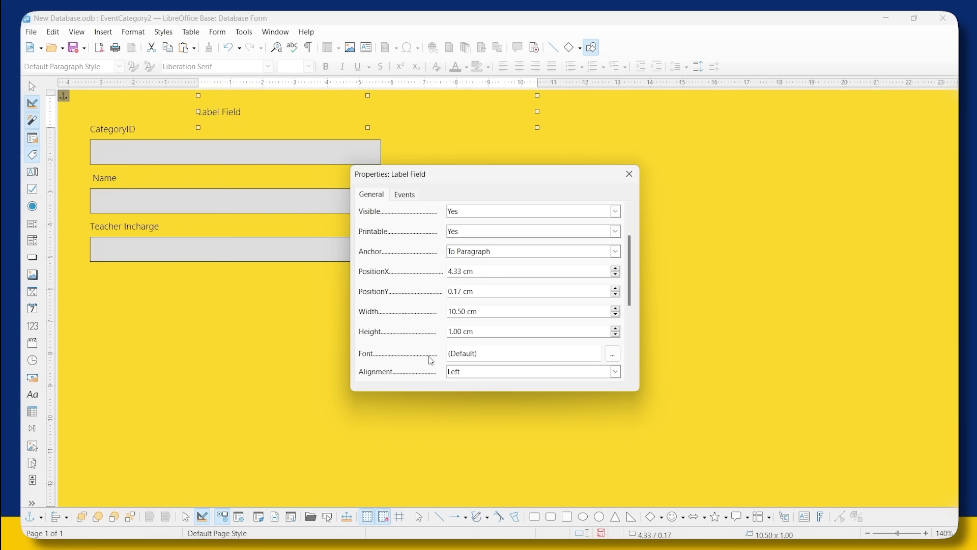
click(614, 354)
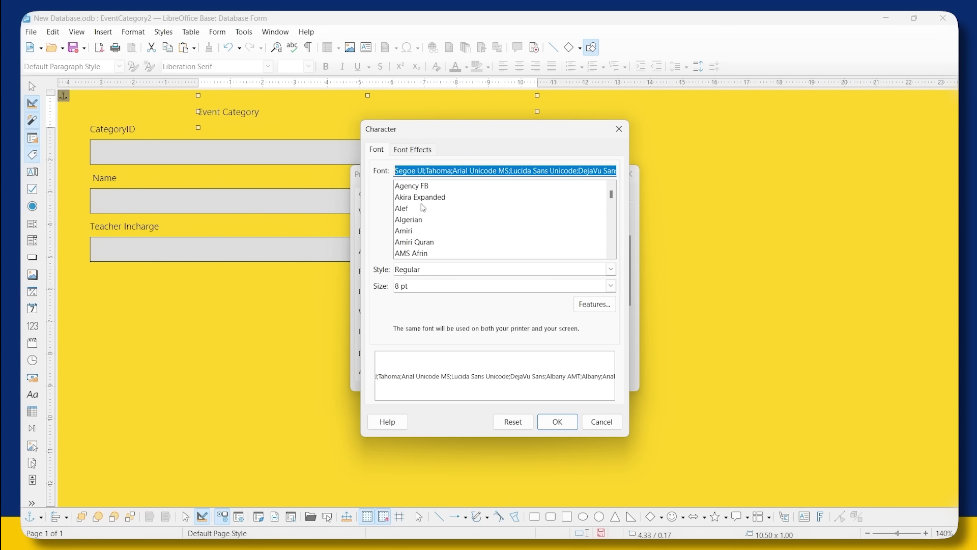
click(430, 200)
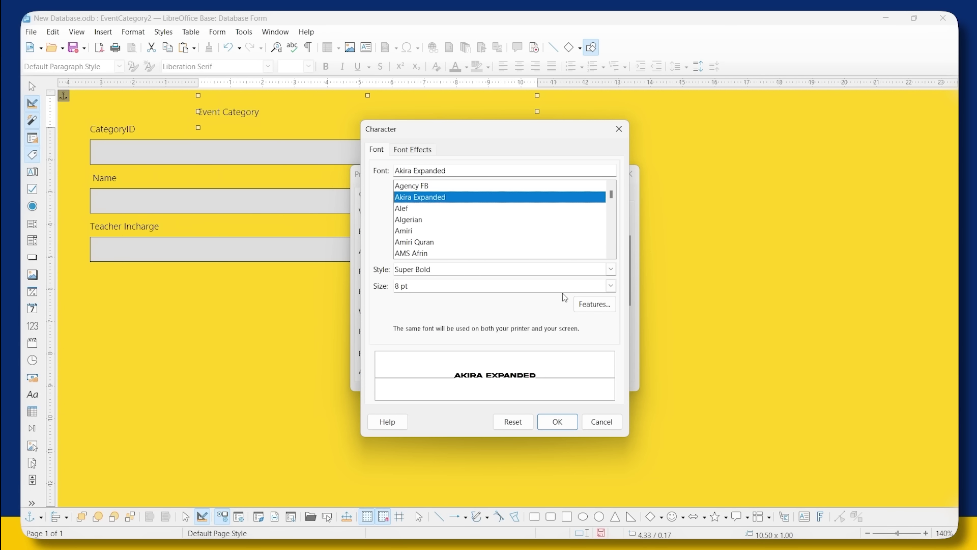
click(558, 418)
click(558, 418)
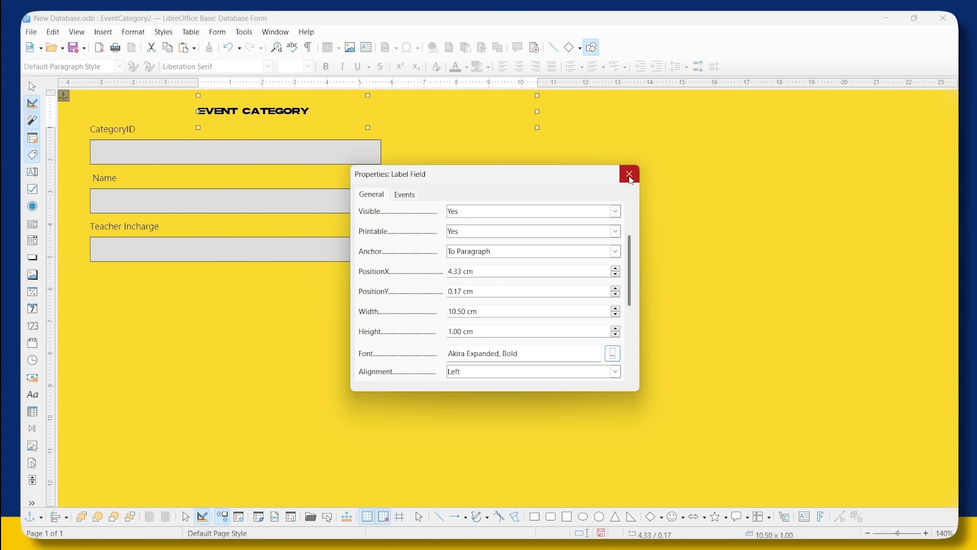
click(630, 177)
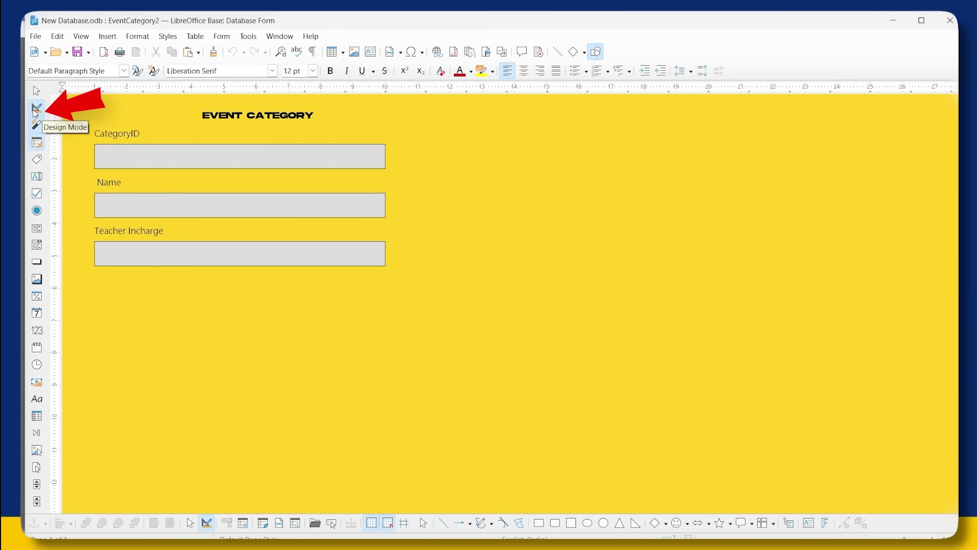
- Leave design mode and save a new record with CategoryID C006, Name Cricket and the name of the teacher in charge
click(36, 109)
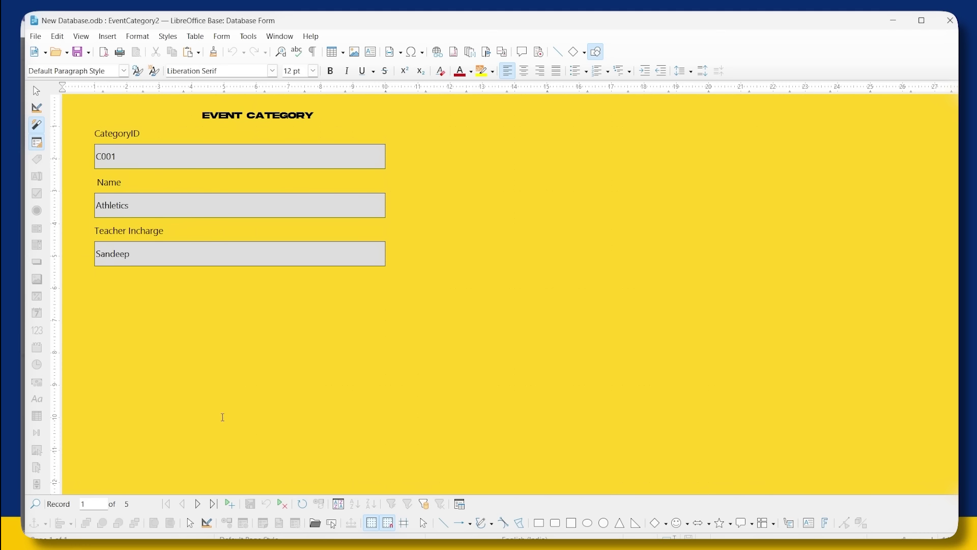
click(233, 505)
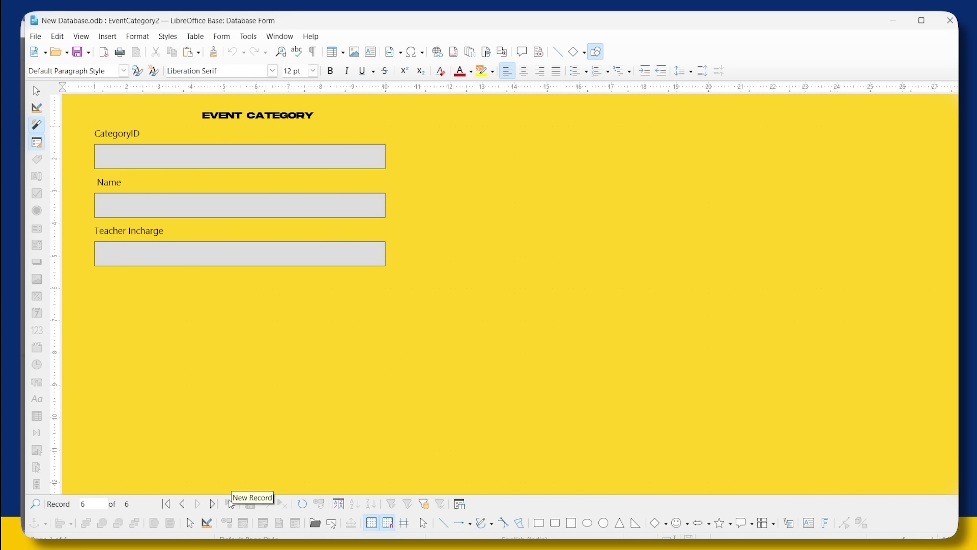
click(124, 153)
text(C006)
click(128, 205)
text(Cricket)
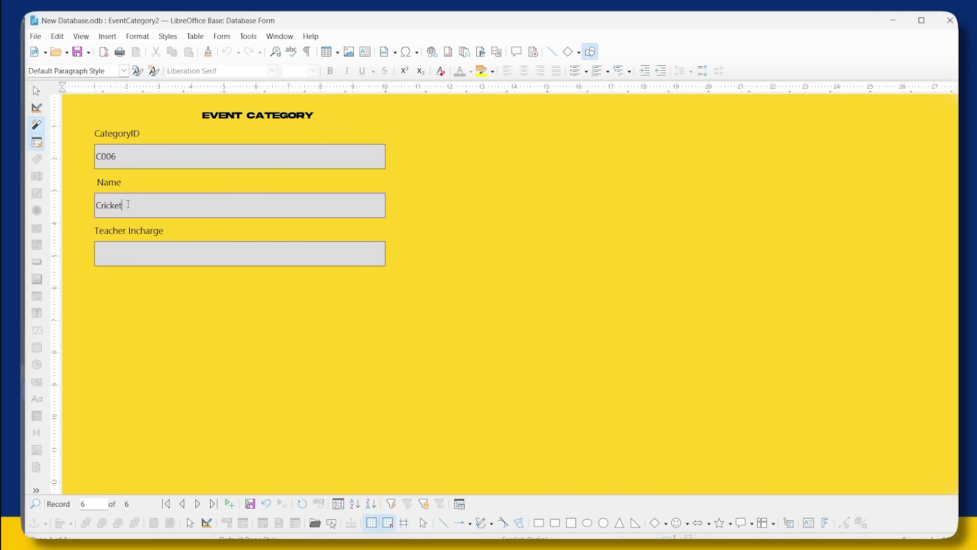
click(147, 249)
text(Rahul)
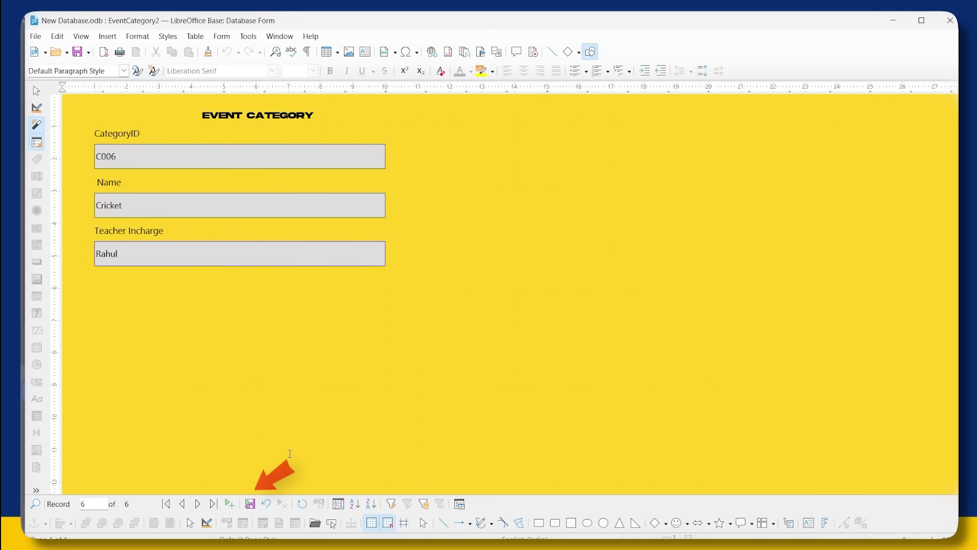
click(249, 504)
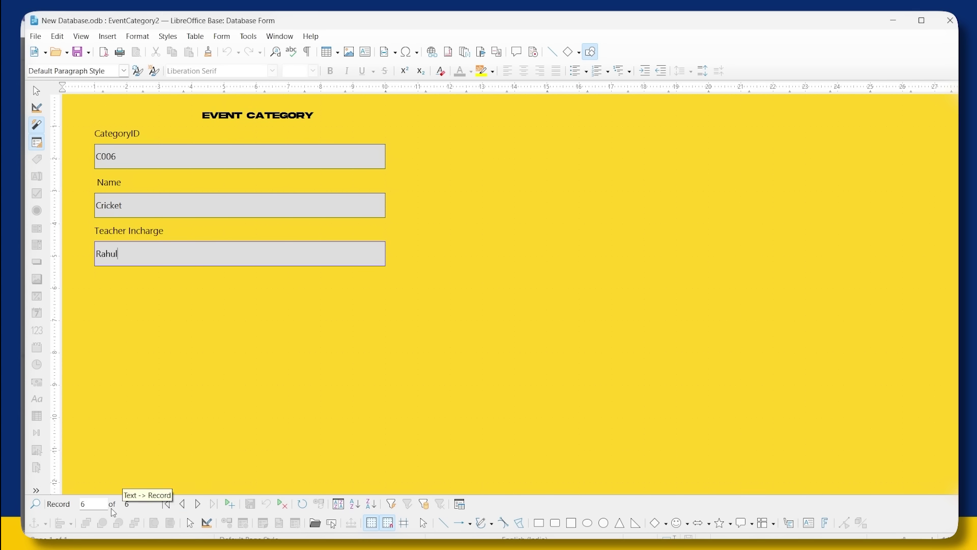
- Go to record 5, move back to the previous record, and delete that record
click(94, 504)
key(BackSpace)
text(5)
key(Return)
click(180, 506)
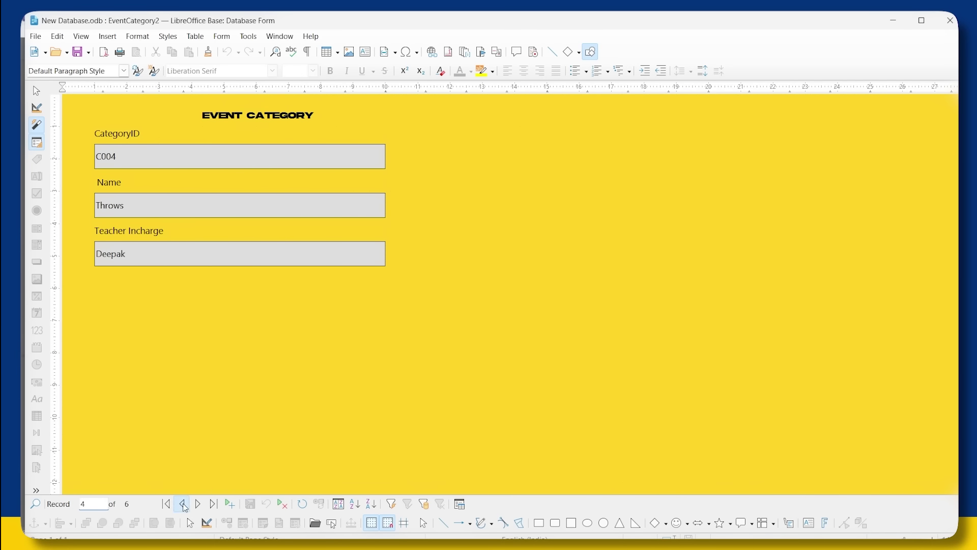
click(283, 505)
click(530, 318)
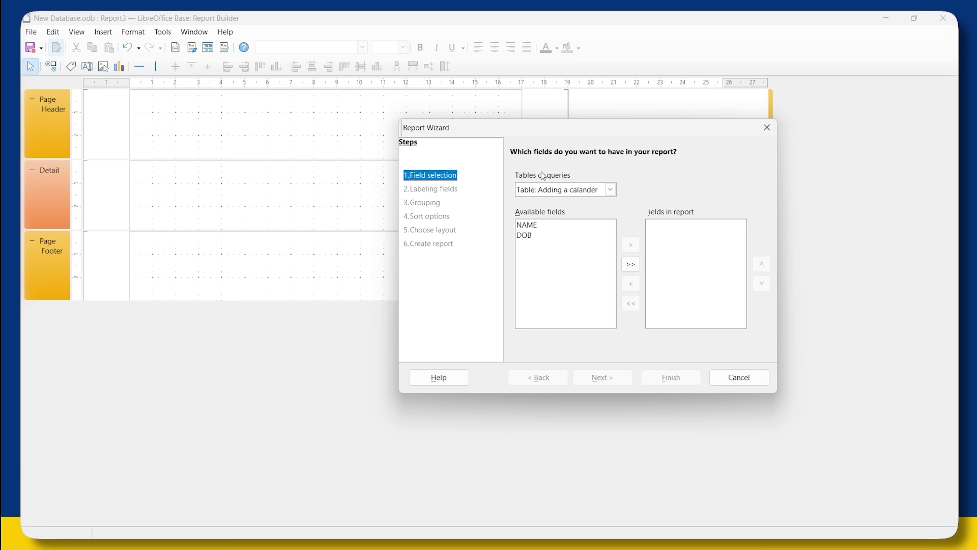
- Choose the Events table as the report's source and select its Date field among the available fields
click(611, 190)
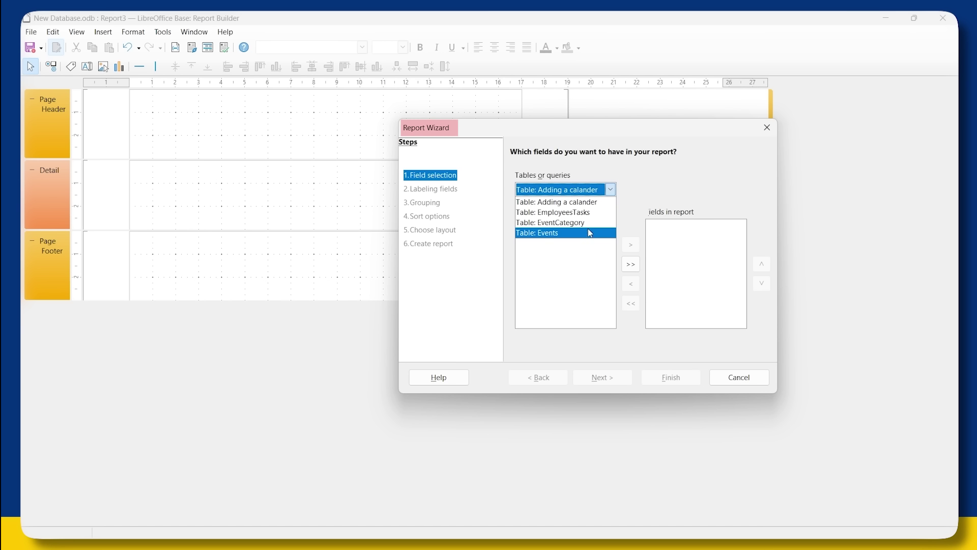
click(570, 233)
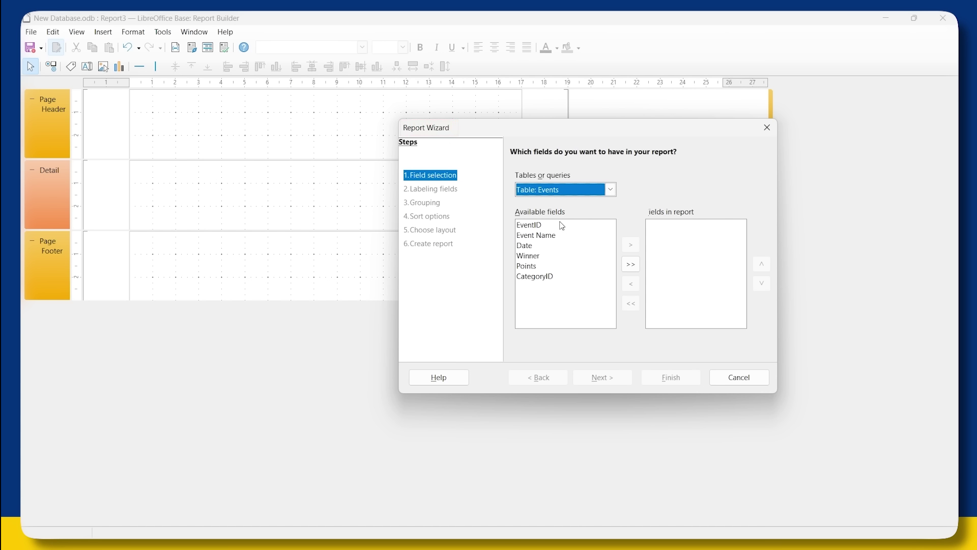
click(562, 225)
click(565, 236)
click(562, 247)
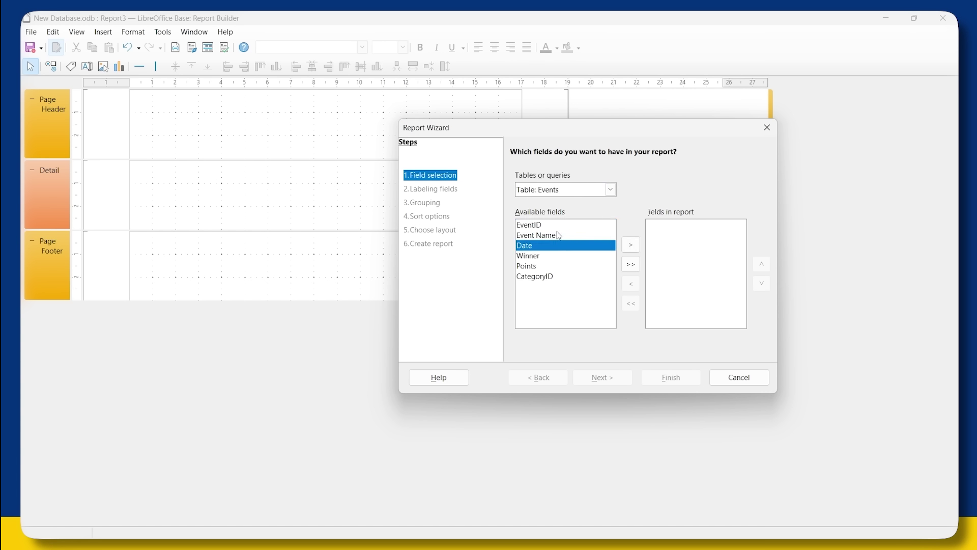